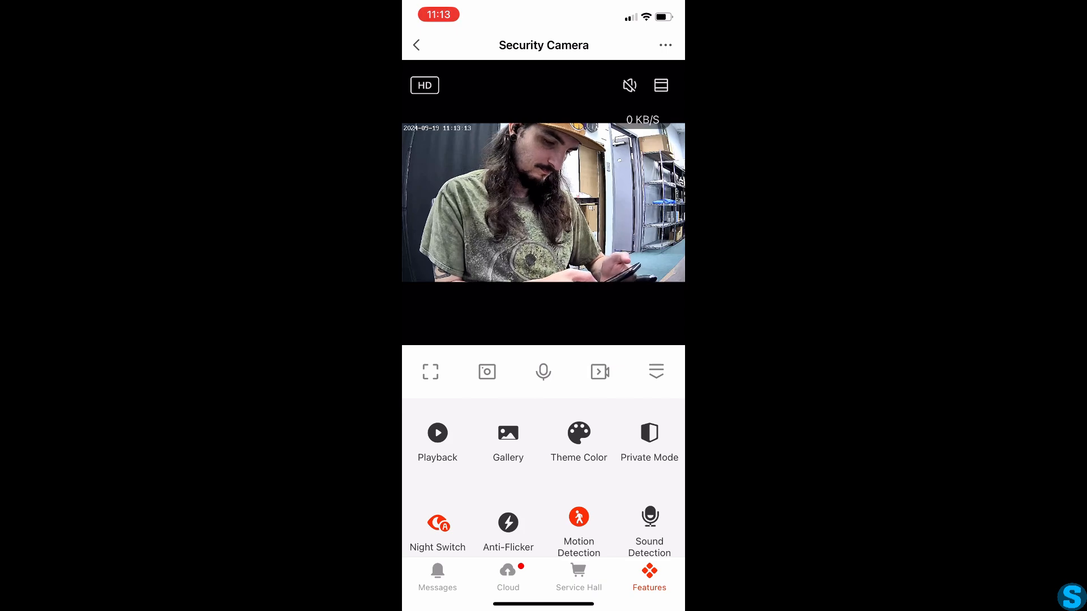
# Save a snapshot and a short recording, then review the clip in the camera's album
pyautogui.click(486, 372)
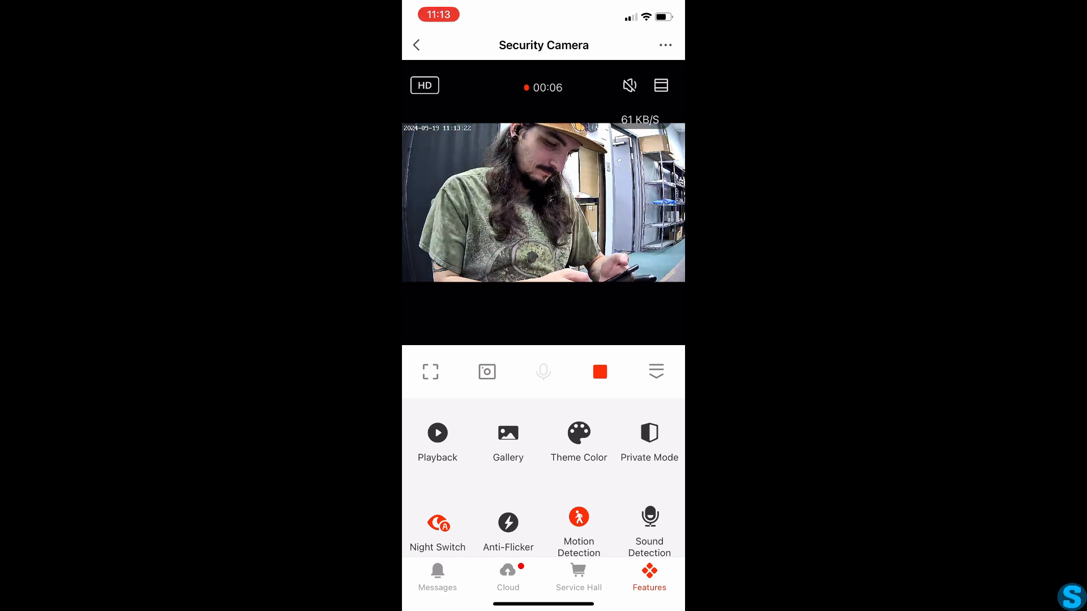
pyautogui.click(599, 372)
pyautogui.click(632, 312)
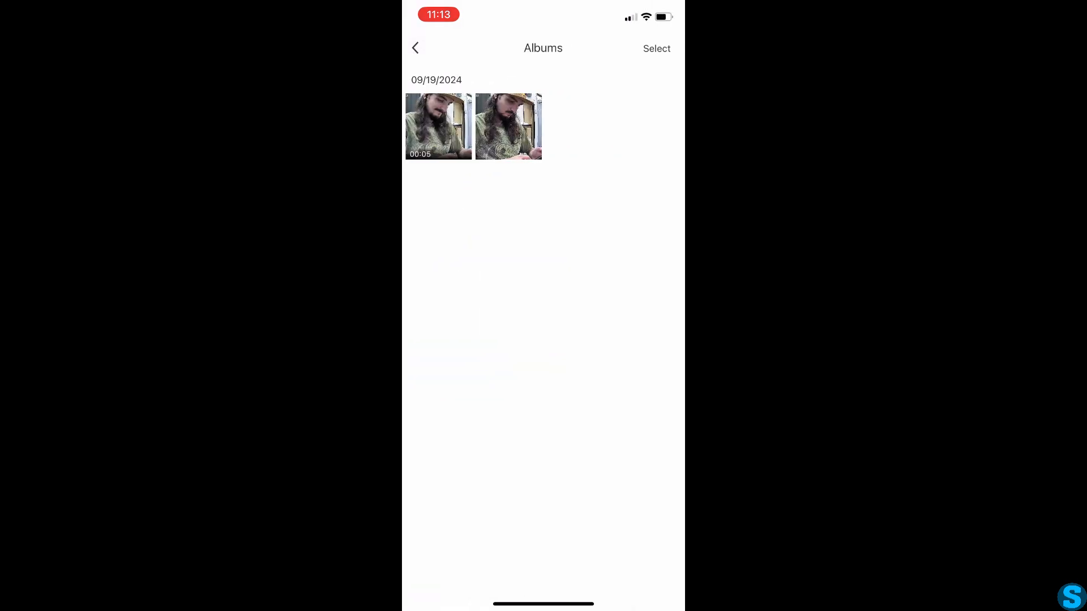
pyautogui.click(508, 127)
pyautogui.moveTo(408, 307); pyautogui.dragTo(594, 307)
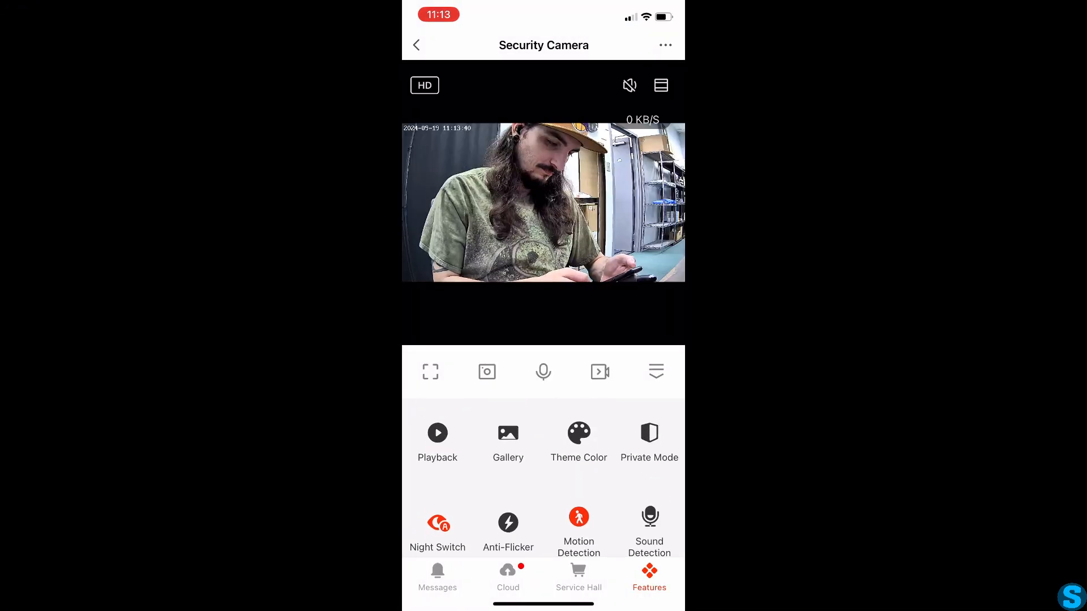
# Return to the Tuya Smart home device list showing the Security Camera
pyautogui.click(417, 45)
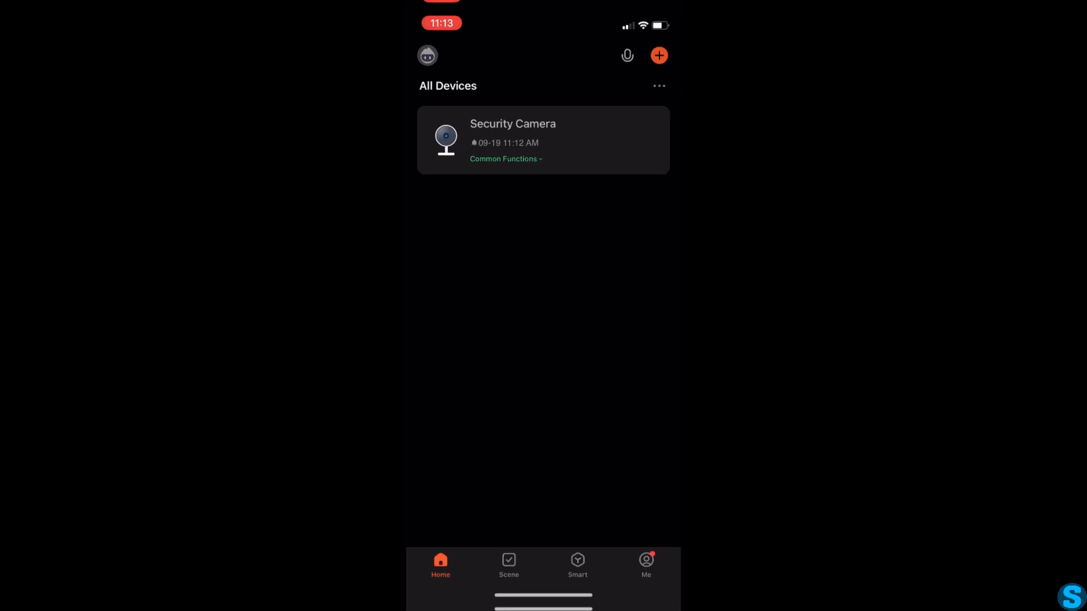